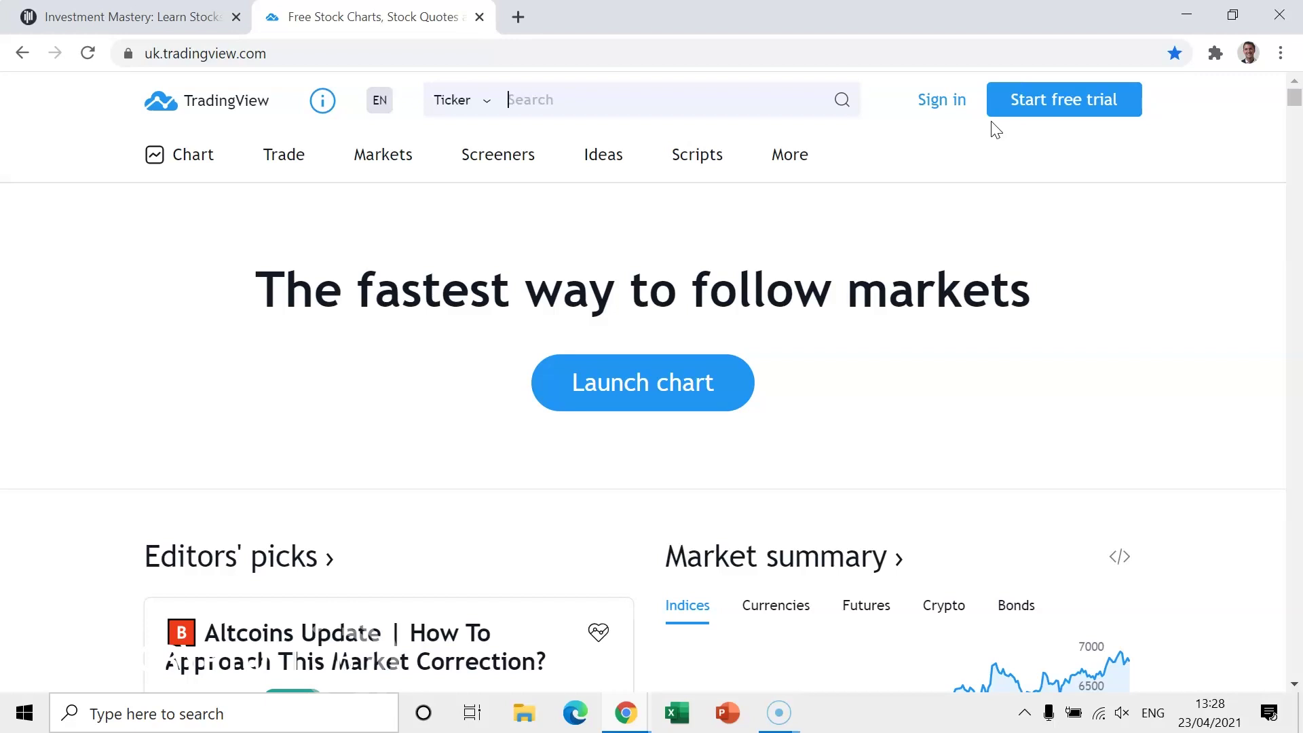
Step: Sign in to the TradingView account with the filled-in e-mail and password, and look through the home page
left_click(948, 110)
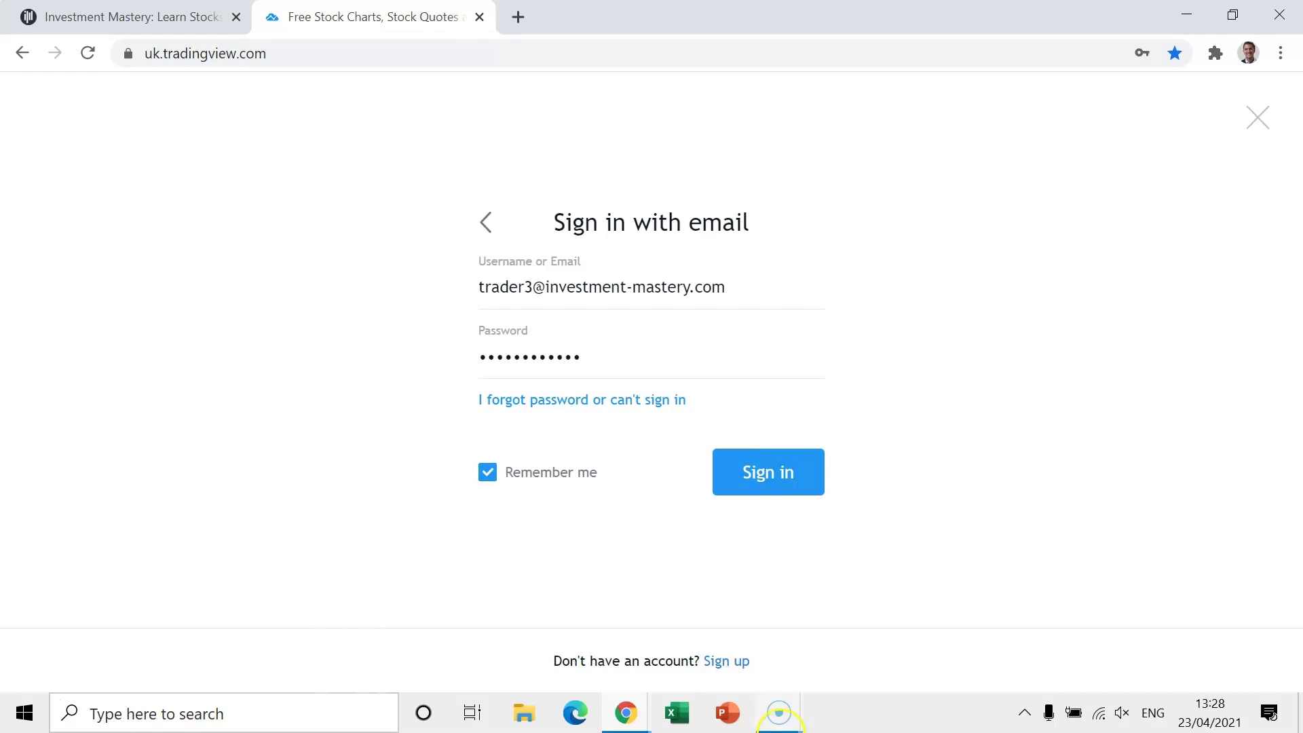
left_click(769, 488)
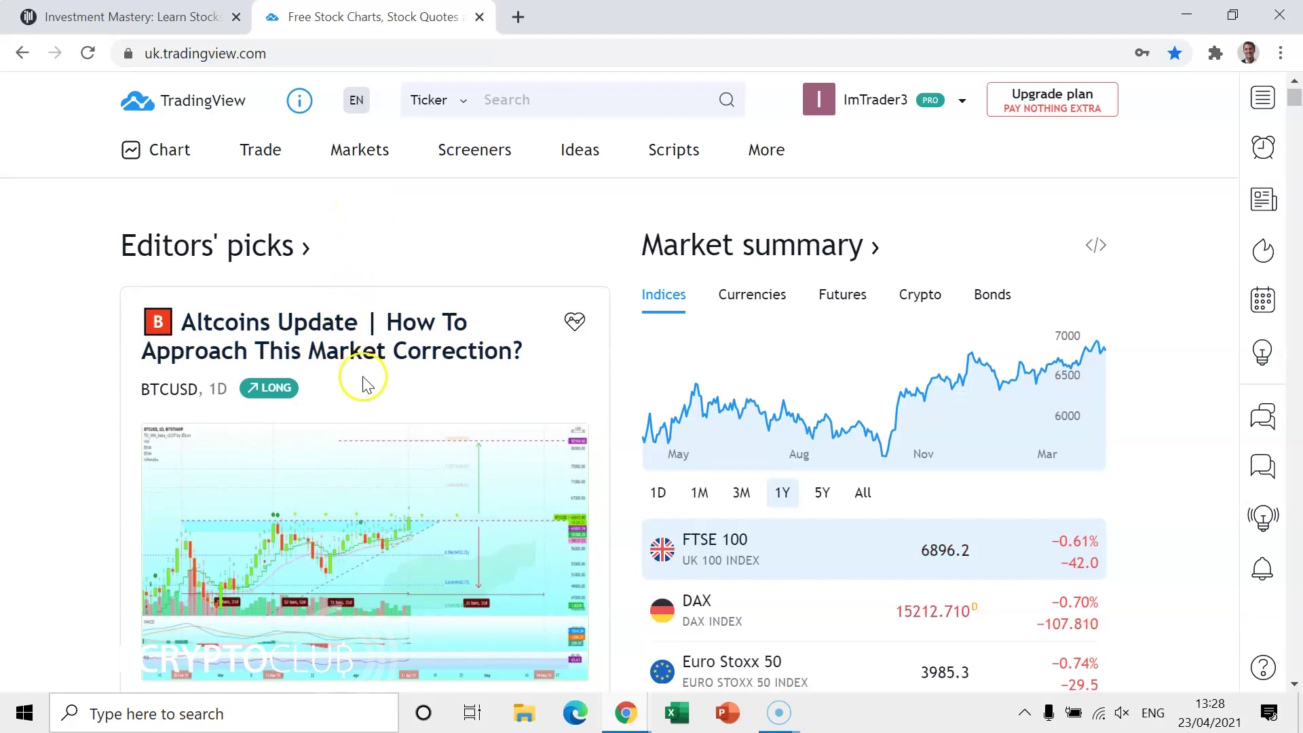
scroll(367, 376, "down", 9)
scroll(364, 385, "up", 9)
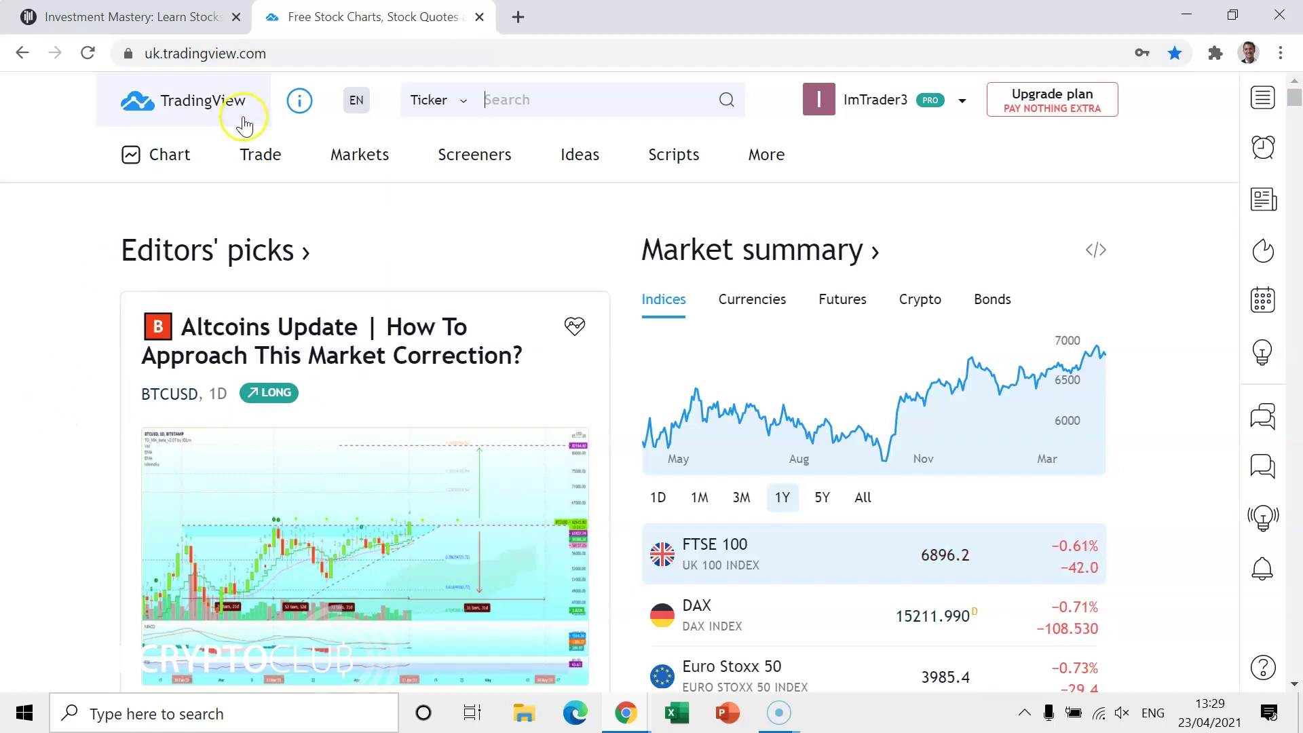
Step: Open the chart workspace and load the BTCUSD Bitcoin / U.S. Dollar chart from Bitstamp
left_click(198, 142)
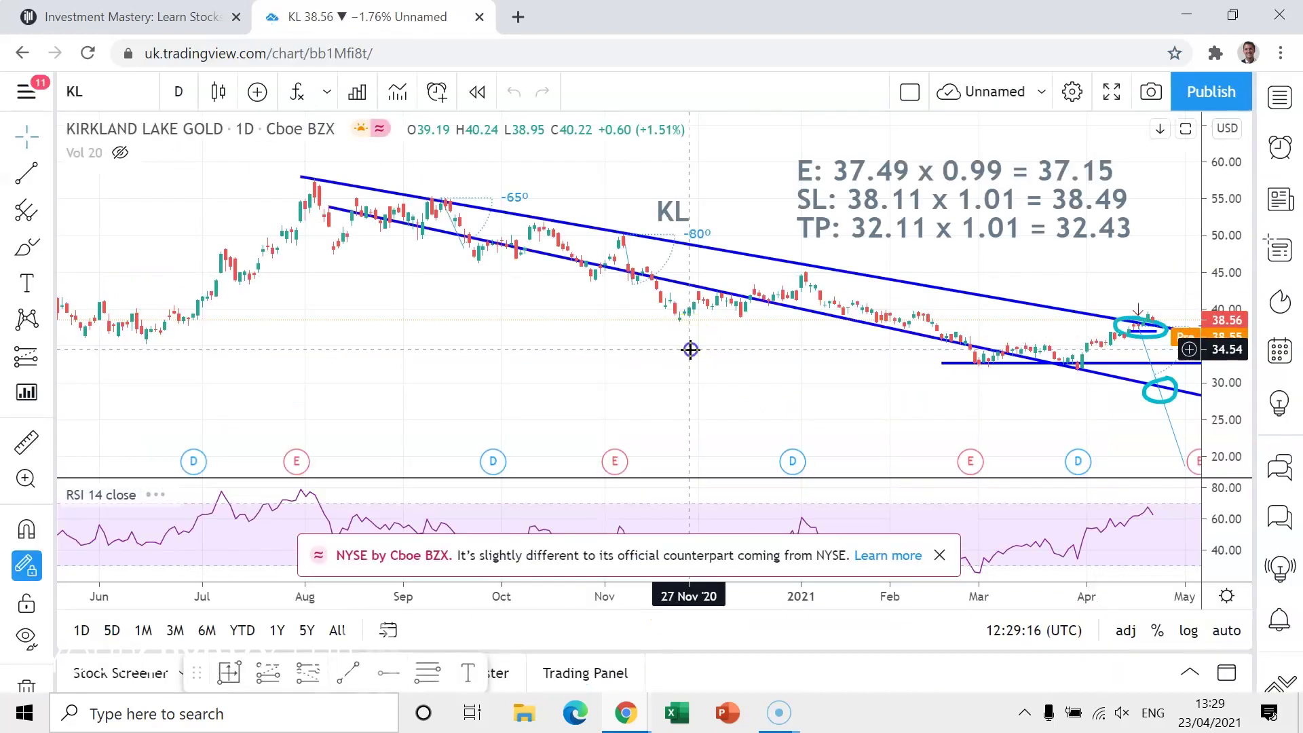
type("BTCUSD")
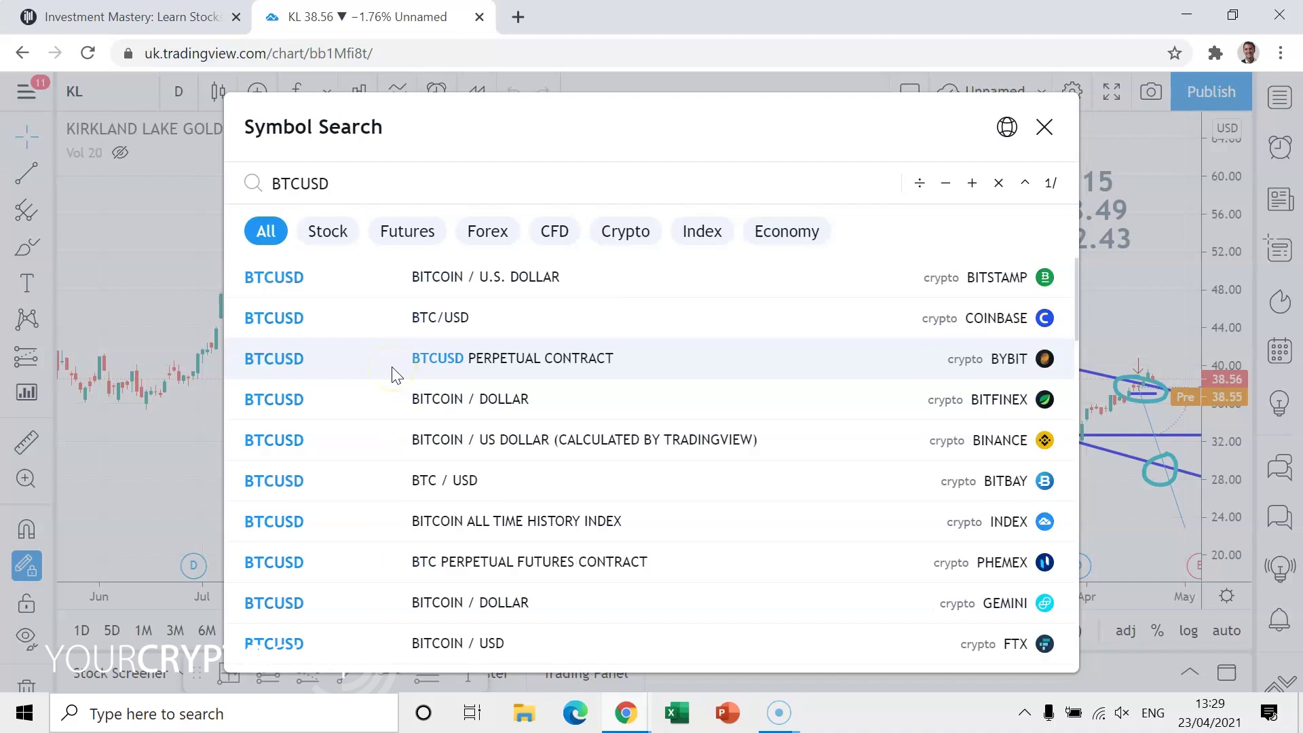
key("Return")
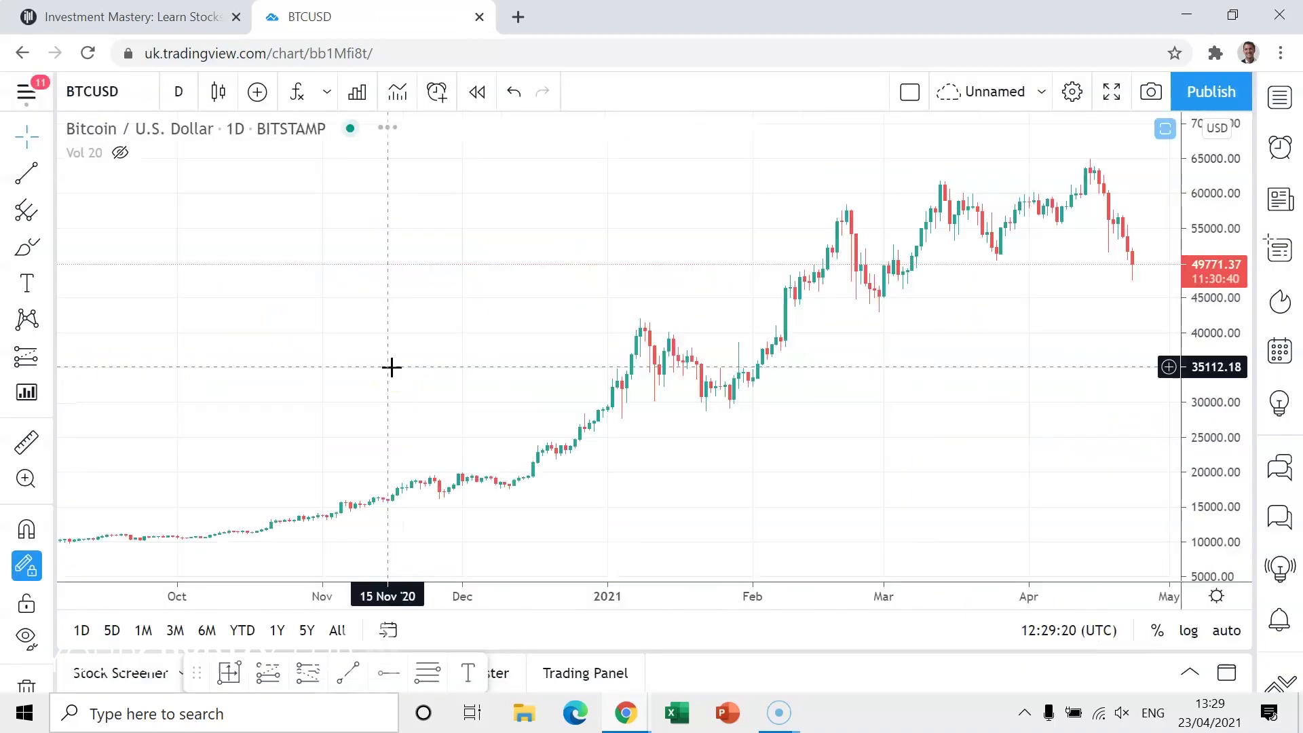
Step: Remove all existing drawings from the BTCUSD chart
scroll(848, 343, "up", 2)
left_click_drag(848, 344, 682, 350)
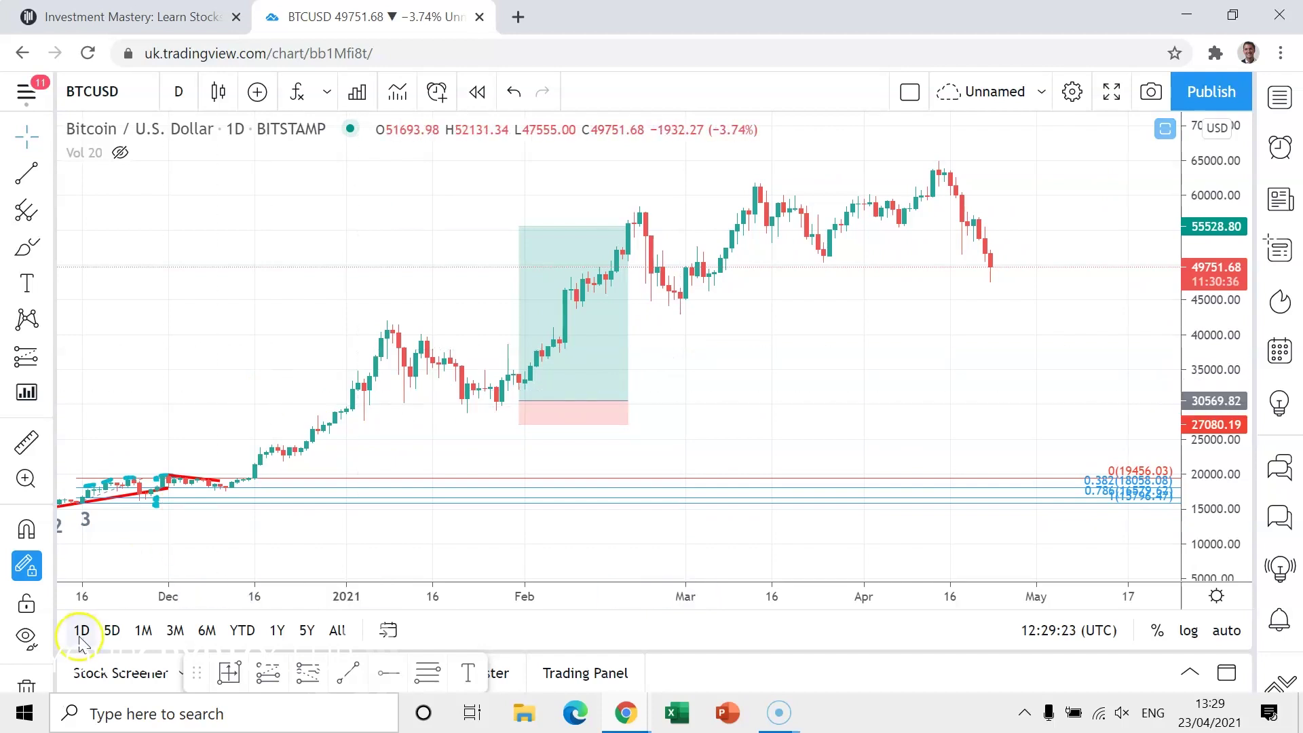
scroll(32, 678, "down", 2)
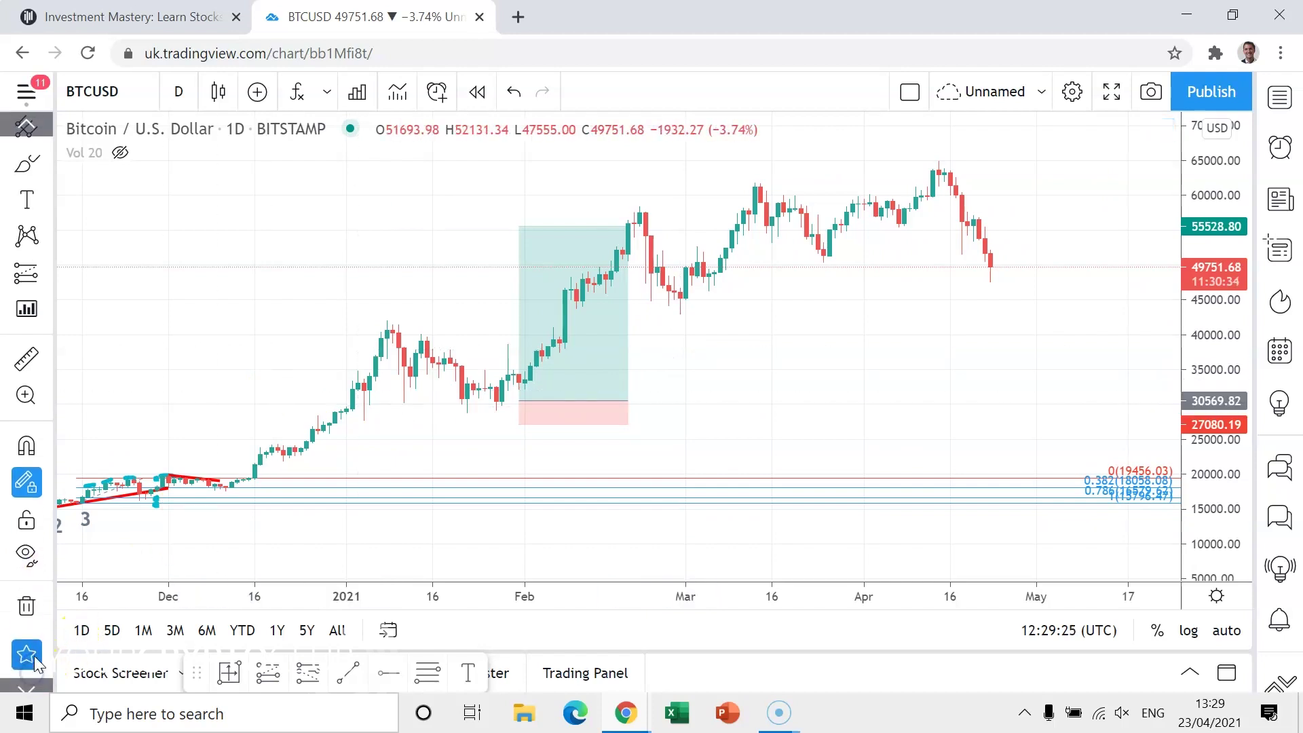
left_click(26, 607)
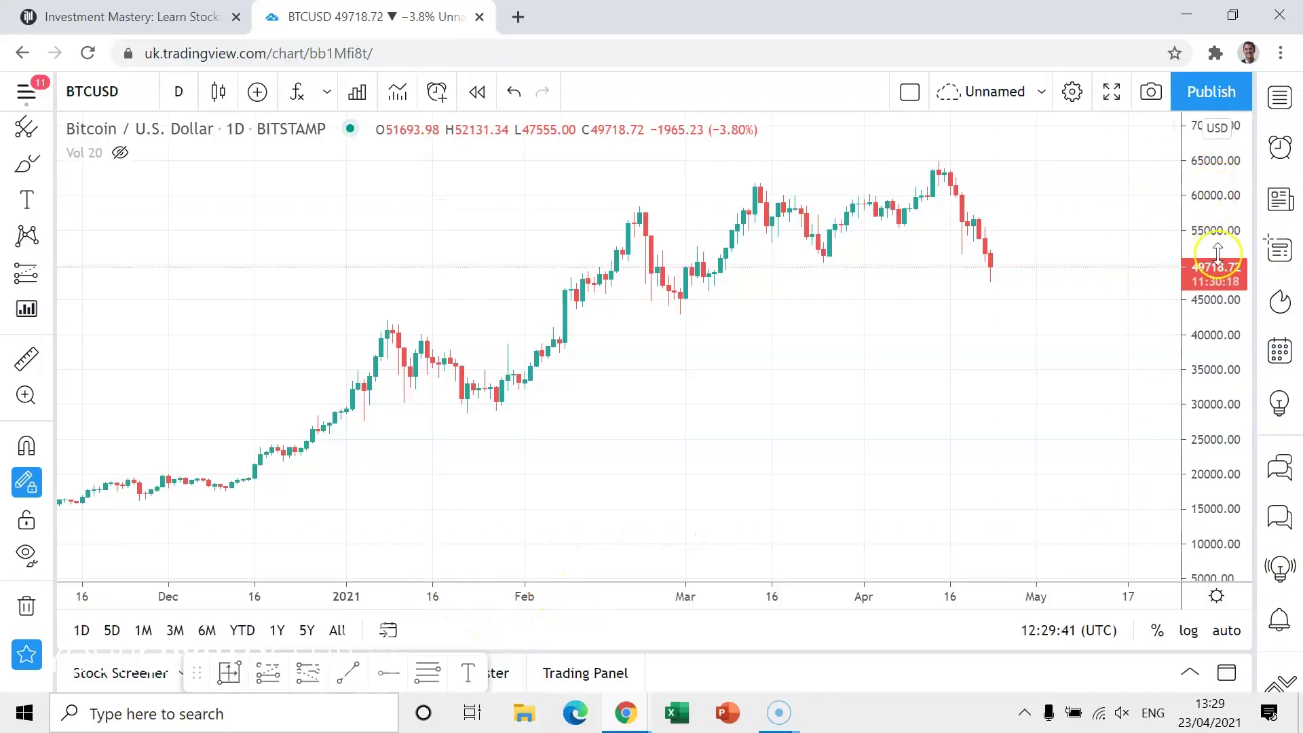
Step: Search the symbols for BTCUSD and select the Bitstamp Bitcoin / U.S. Dollar listing
left_click_drag(790, 377, 770, 394)
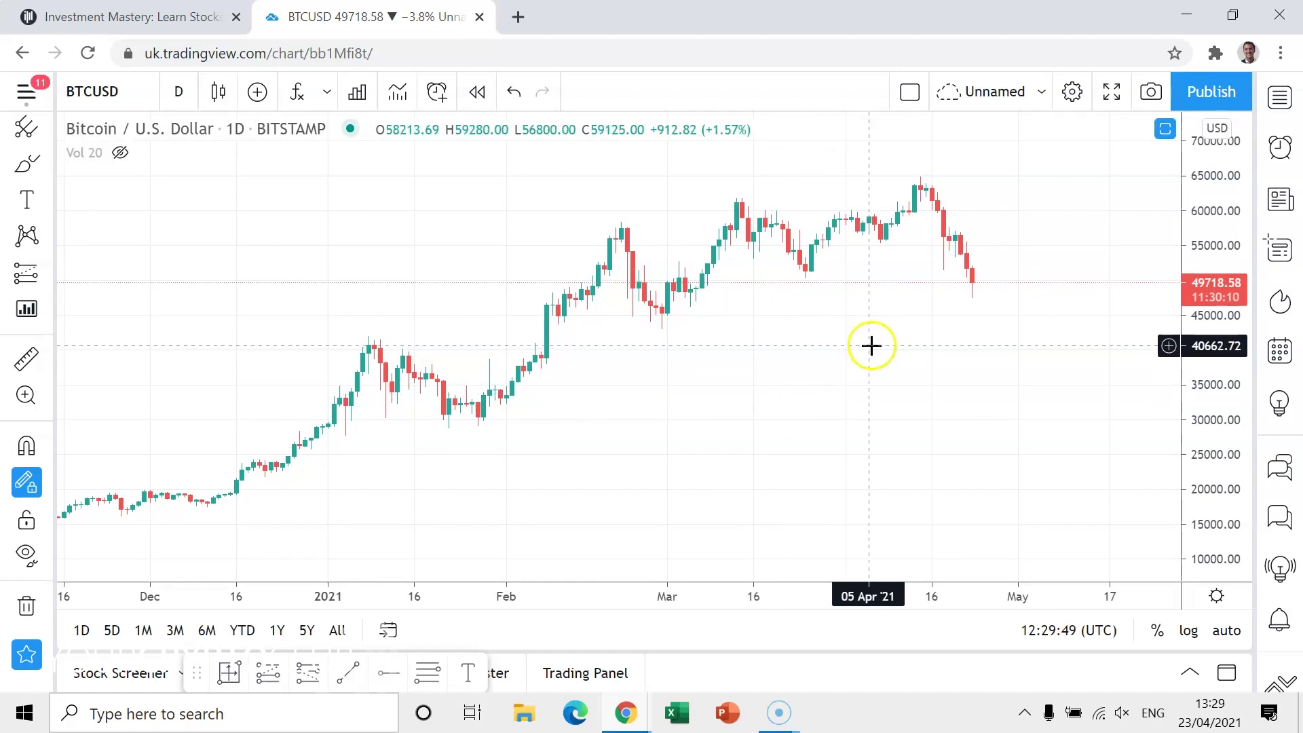
left_click(102, 92)
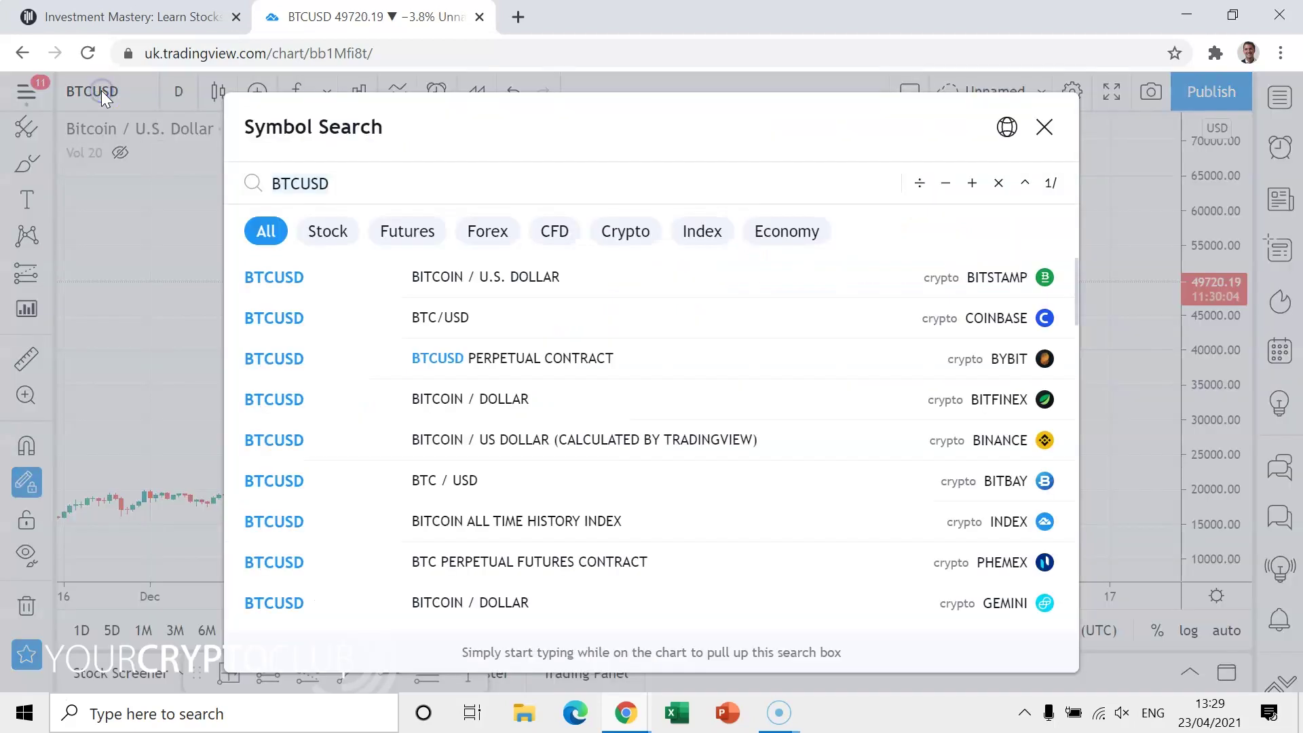
type("BTCUSD")
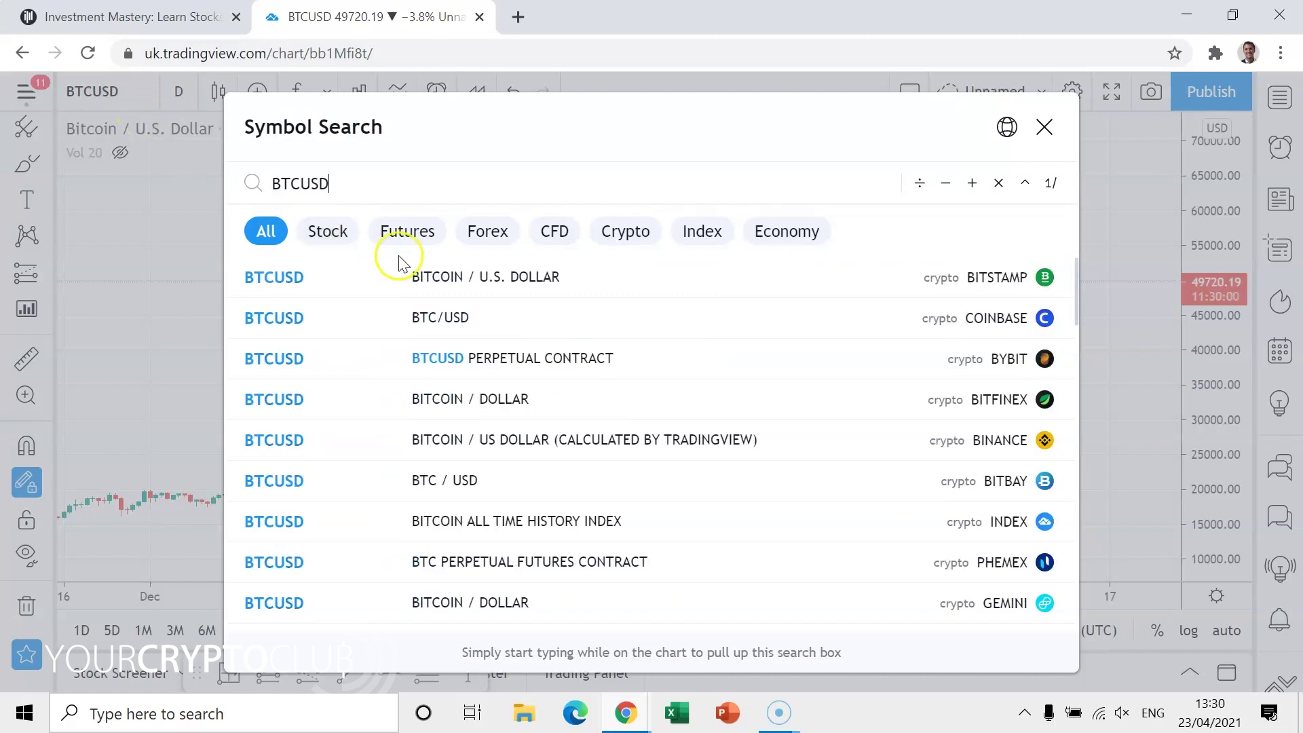
left_click(426, 267)
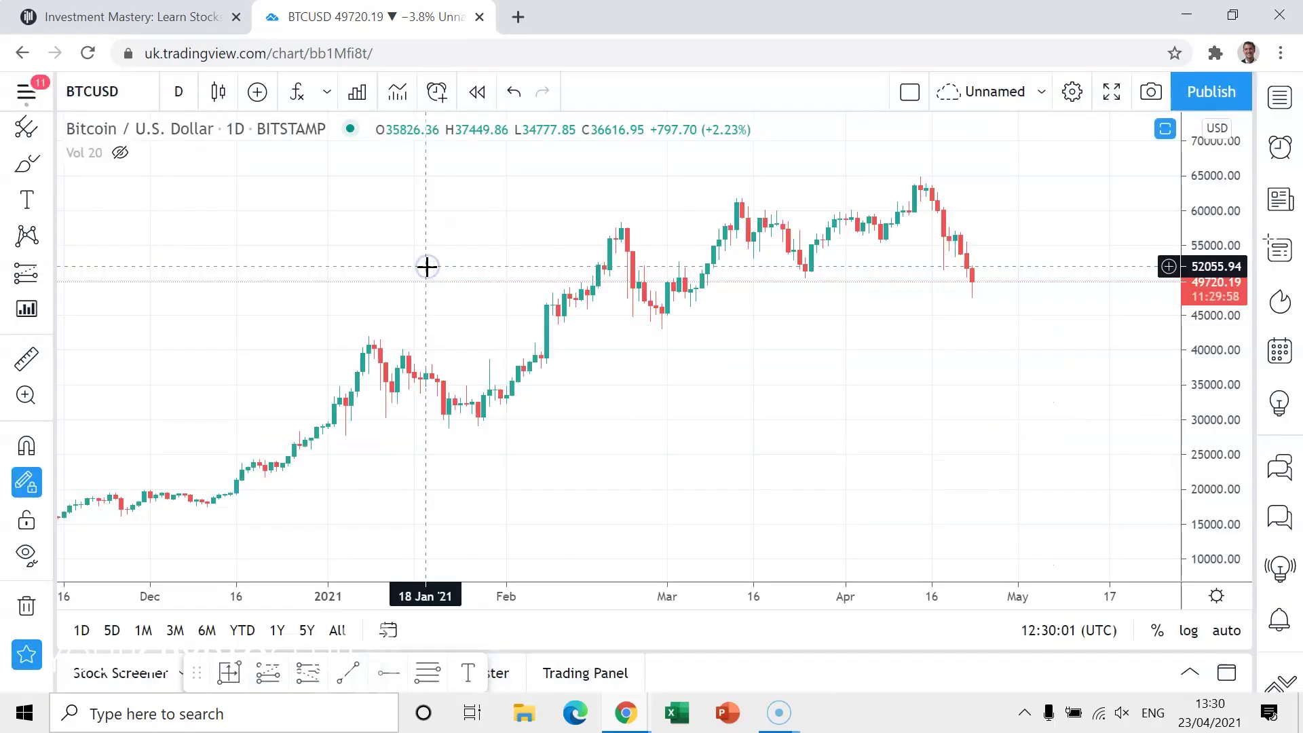
Step: Switch the chart to Bitcoin in euros by searching for BTCEUR and choosing the Coinbase listing
left_click(129, 95)
type("BTCUSD")
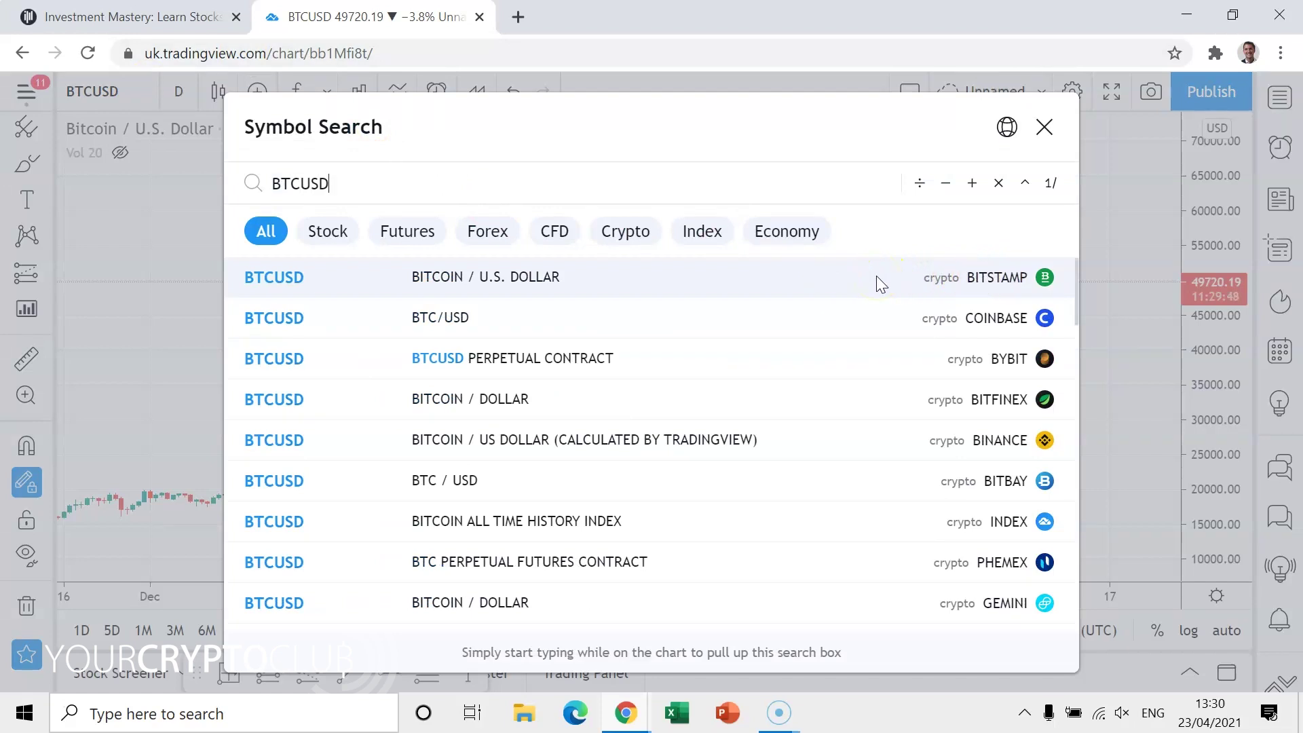
left_click(841, 314)
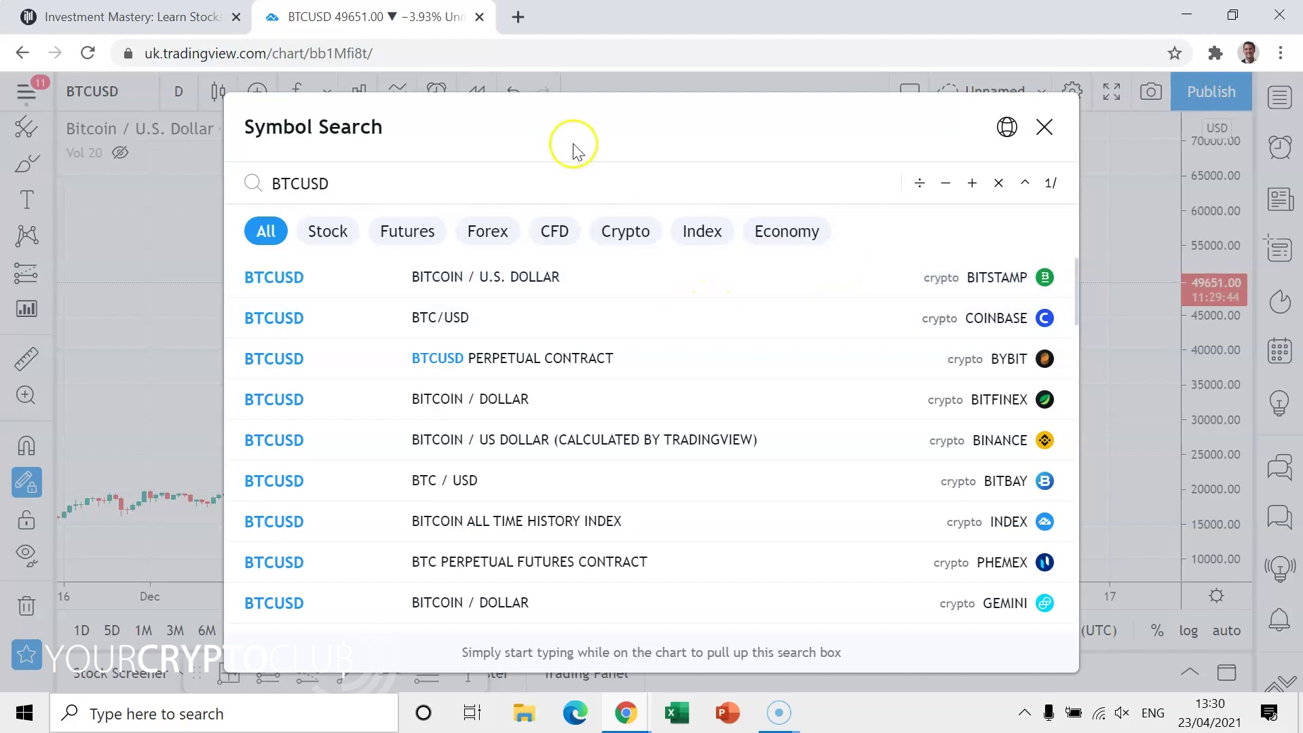
key("BackSpace")
key("BackSpace")
key("BackSpace")
type("EUR")
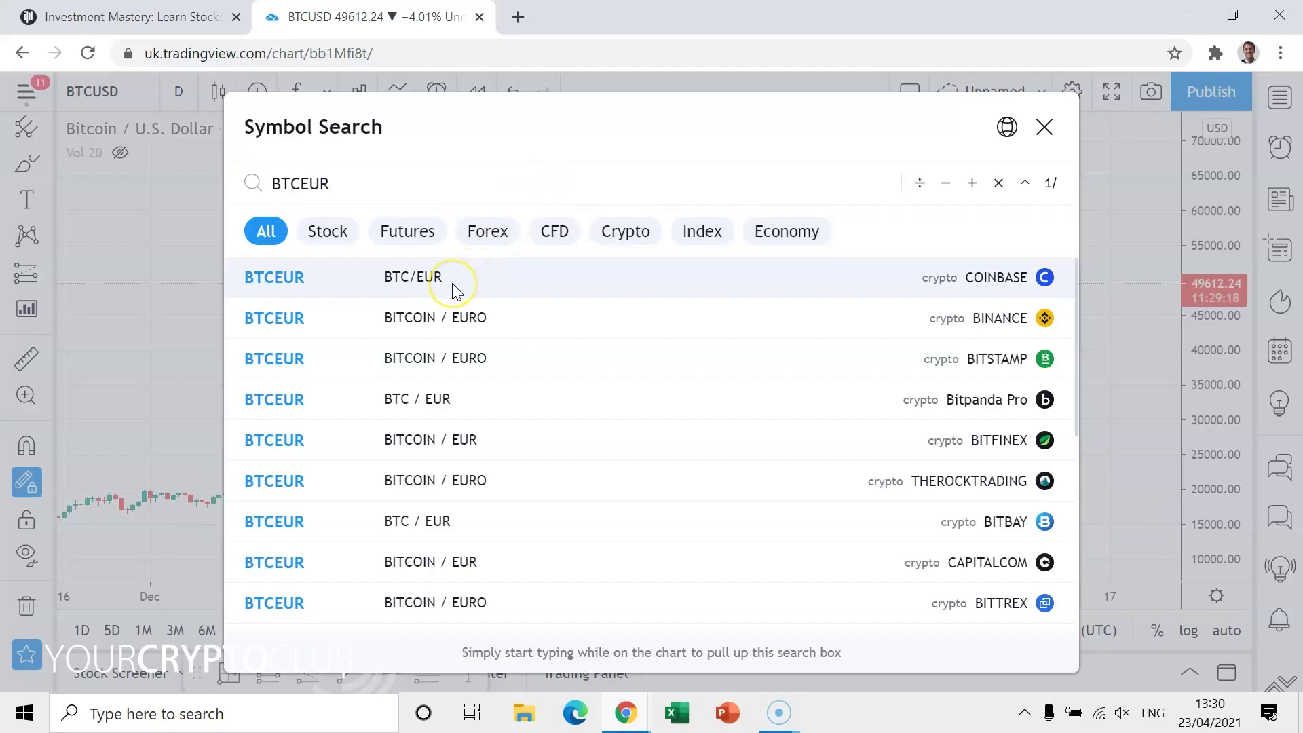
left_click(452, 285)
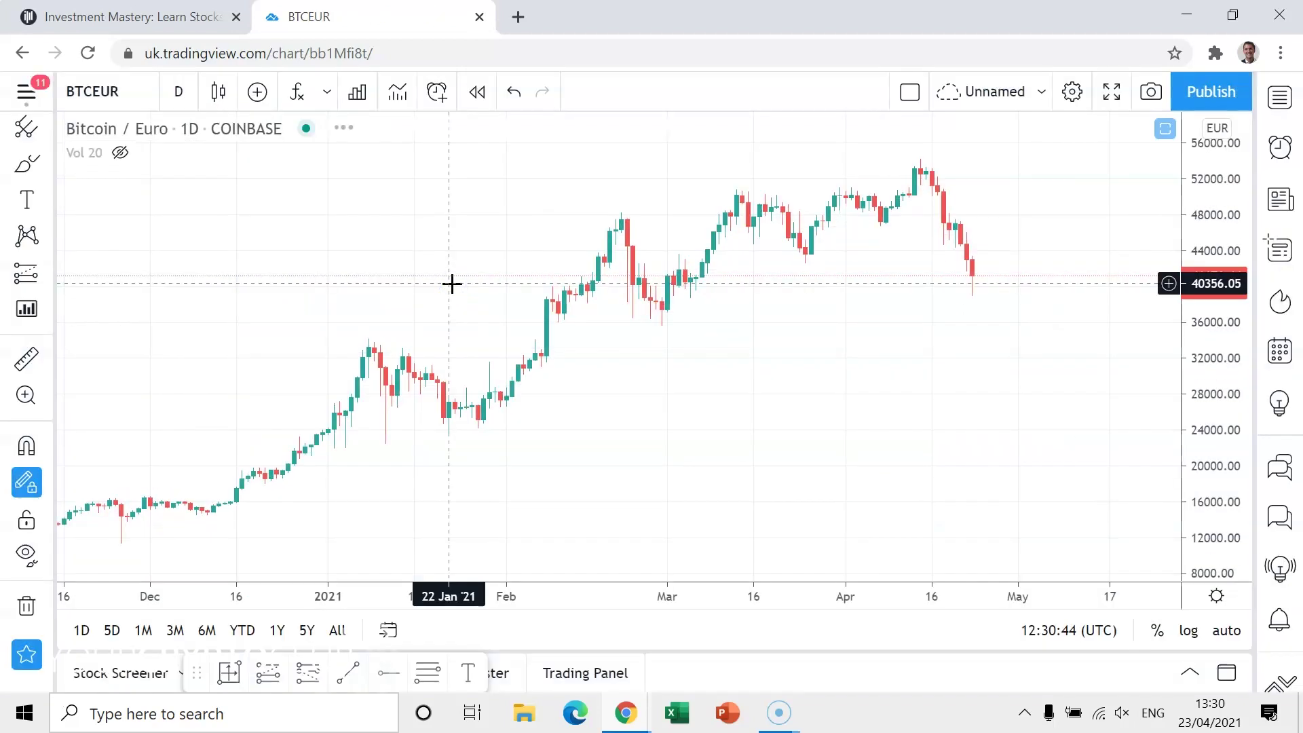
Step: Pan the BTCEUR chart through its price history, leaving empty space after the latest candle
left_click_drag(910, 399, 875, 416)
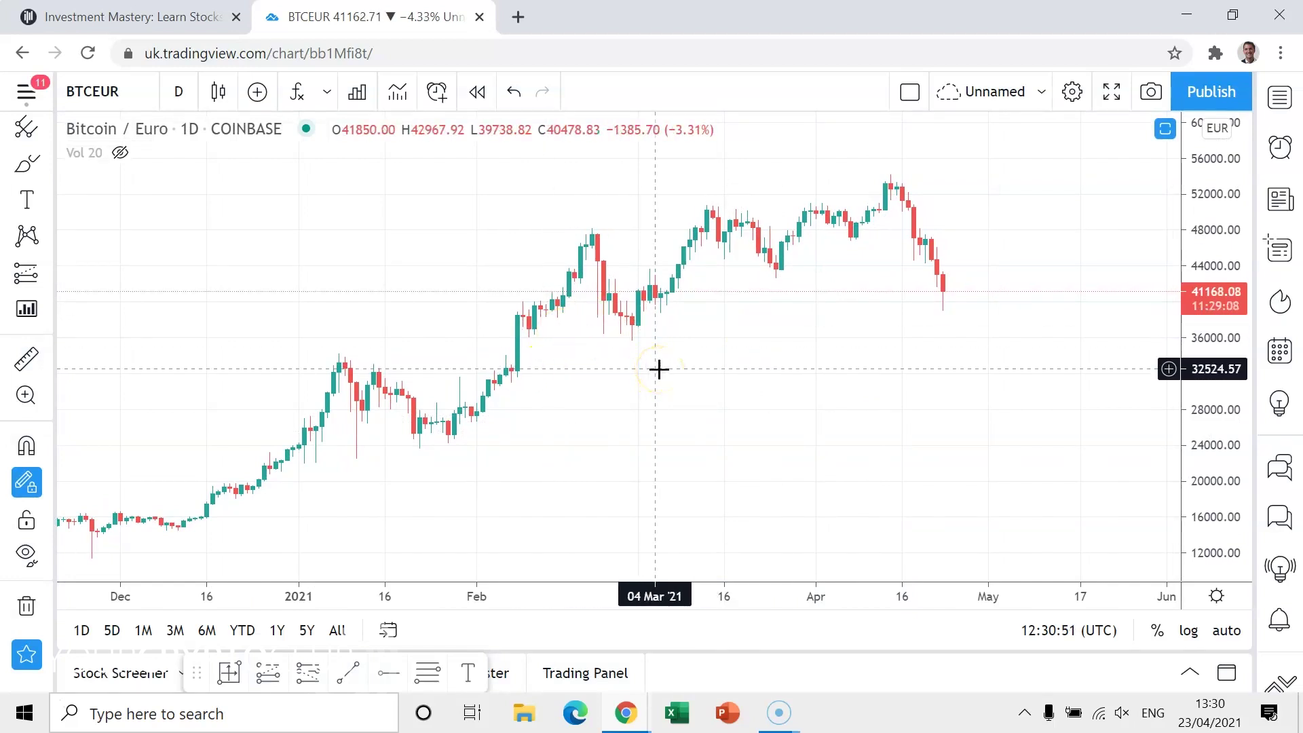
left_click_drag(693, 367, 580, 337)
left_click_drag(720, 269, 837, 324)
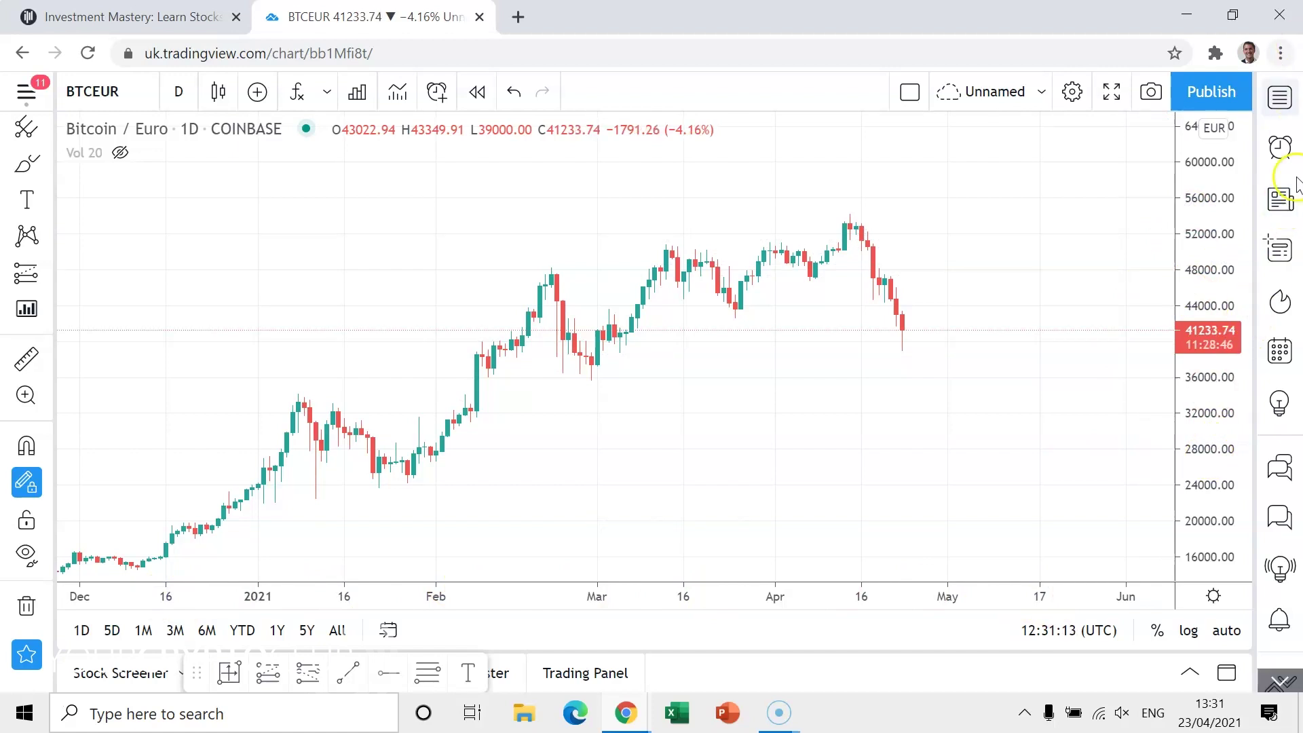
left_click(922, 444)
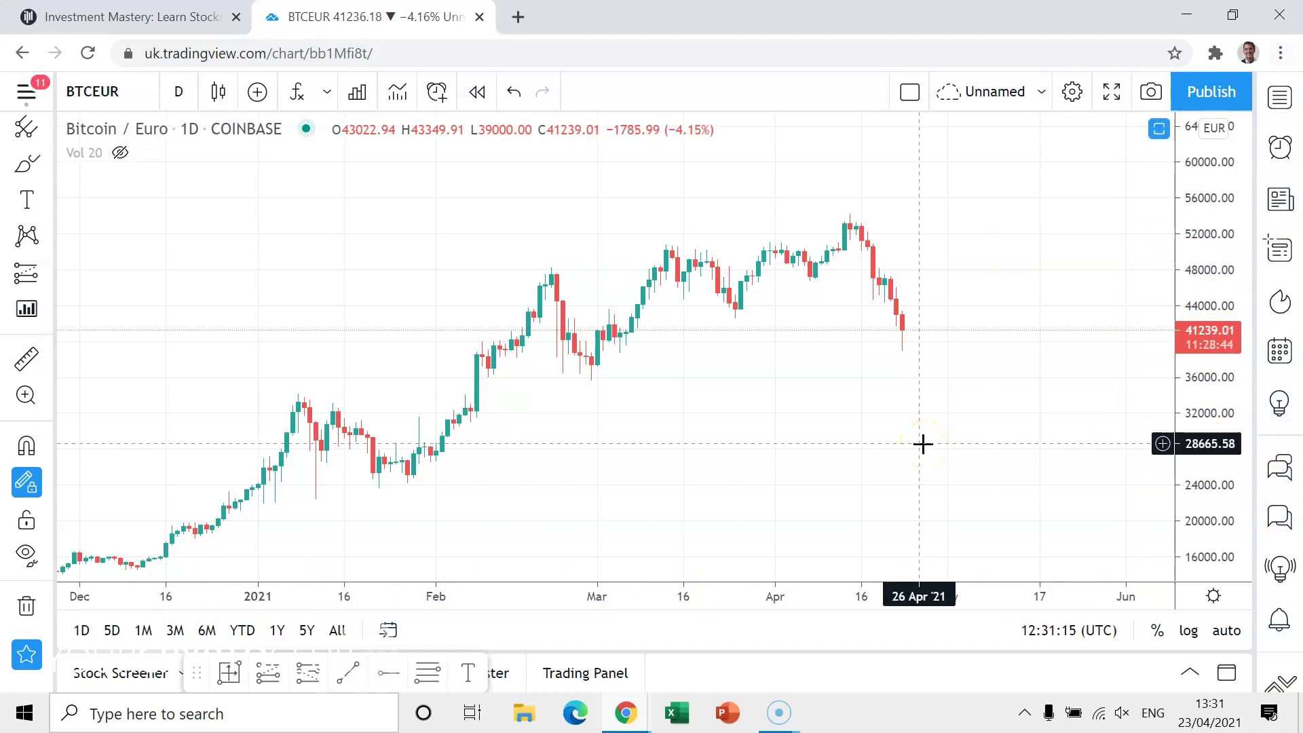
Step: Zoom the BTCEUR chart out to a wider date range and back in to roughly December through June
mouse_move(698, 497)
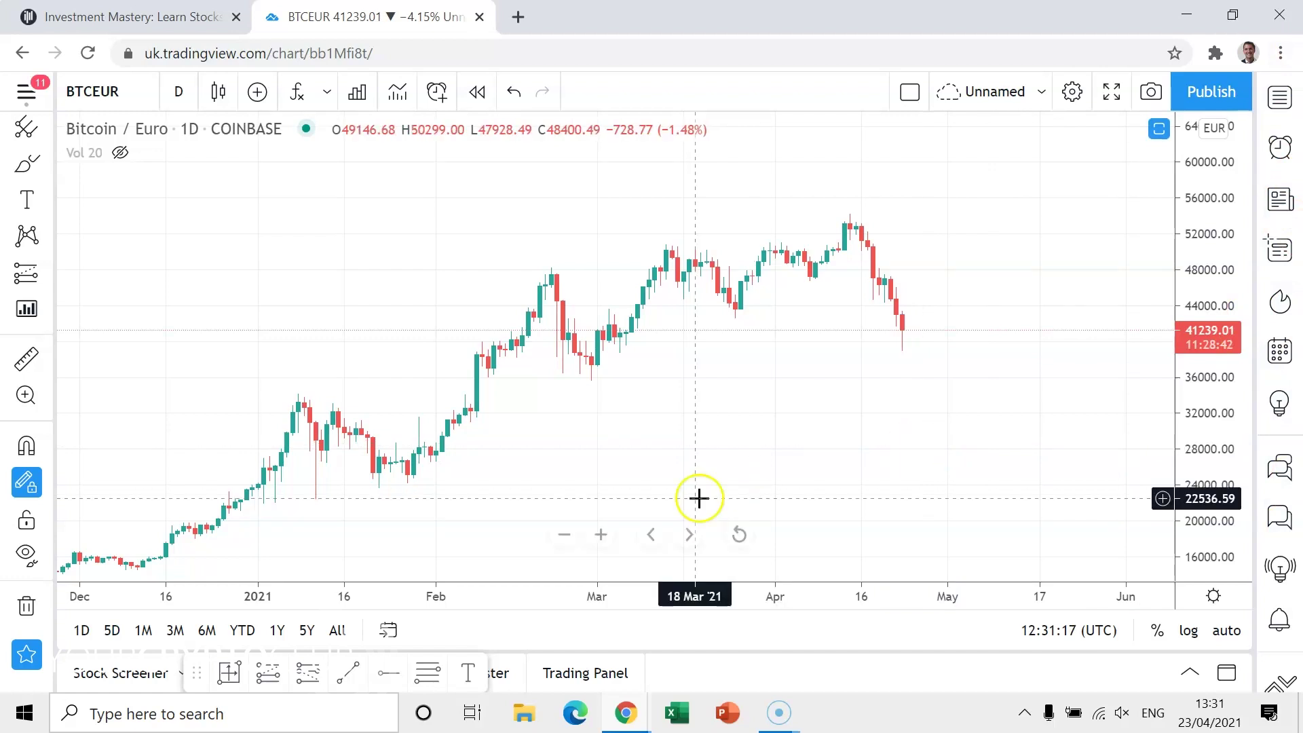
left_click(564, 535)
left_click(564, 535)
left_click(564, 536)
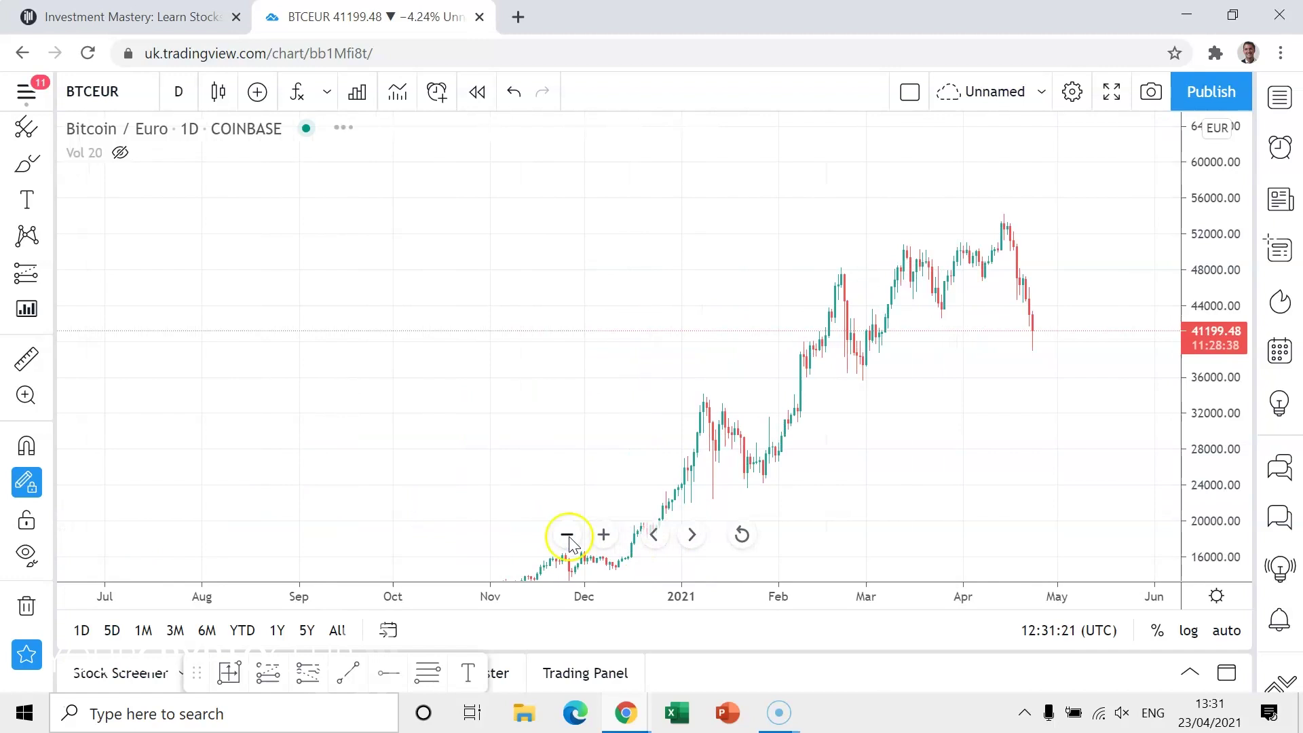
left_click(601, 535)
left_click(602, 535)
left_click(638, 258)
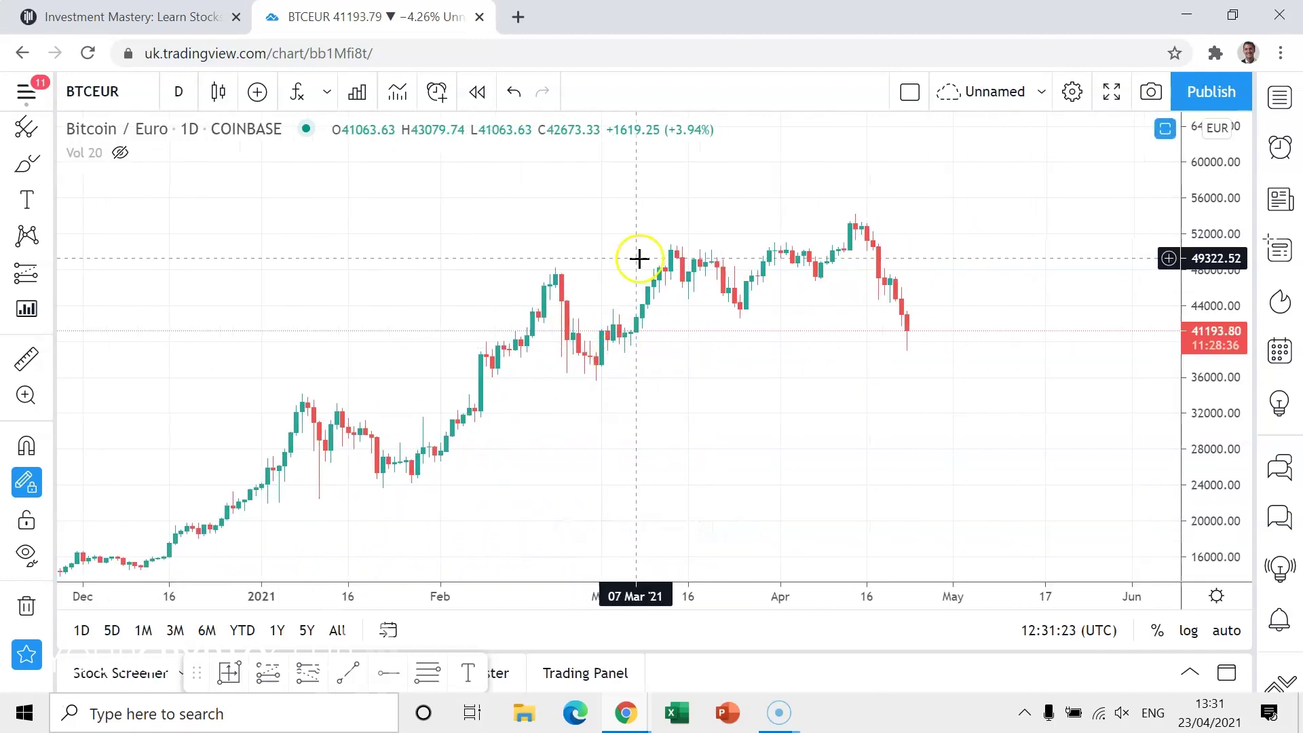
Step: Zoom in on the recent candles, shift the chart back and forward in time, and reset the chart view
left_click(631, 512)
left_click(603, 534)
left_click(654, 535)
left_click(690, 535)
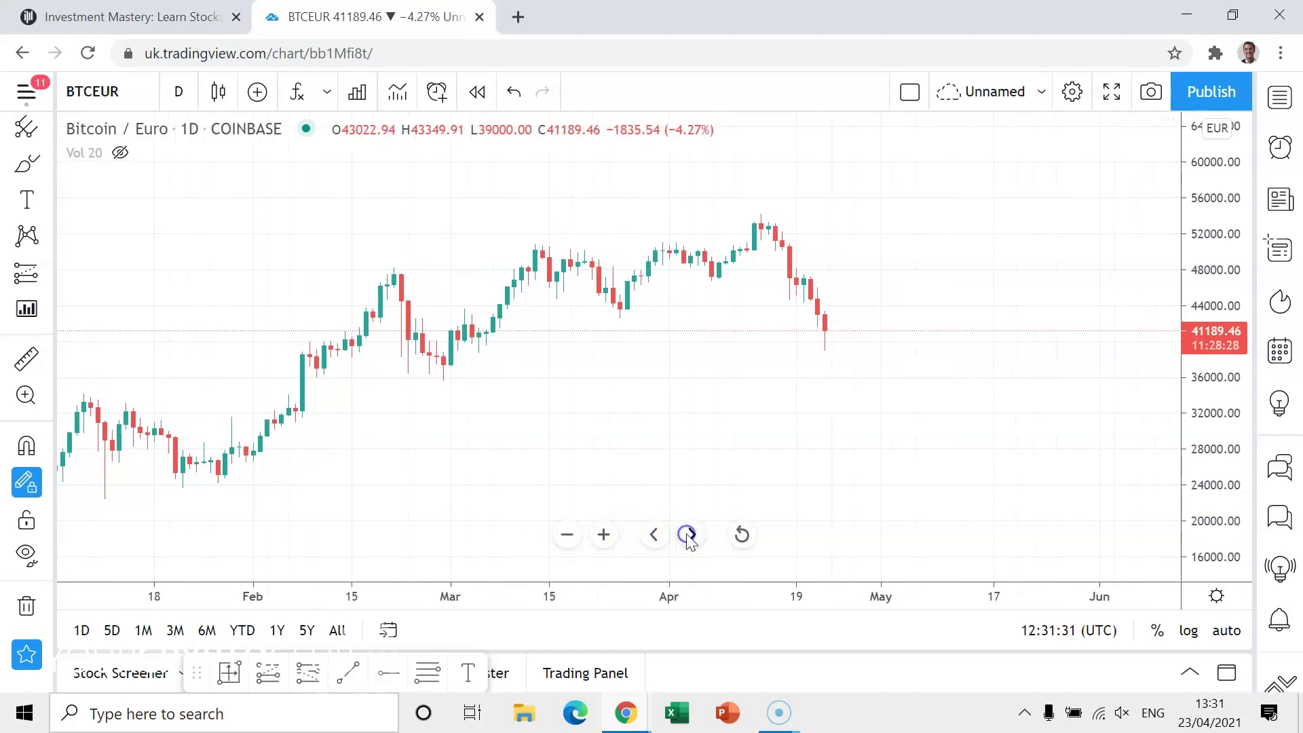
left_click(762, 381)
scroll(762, 380, "up", 3)
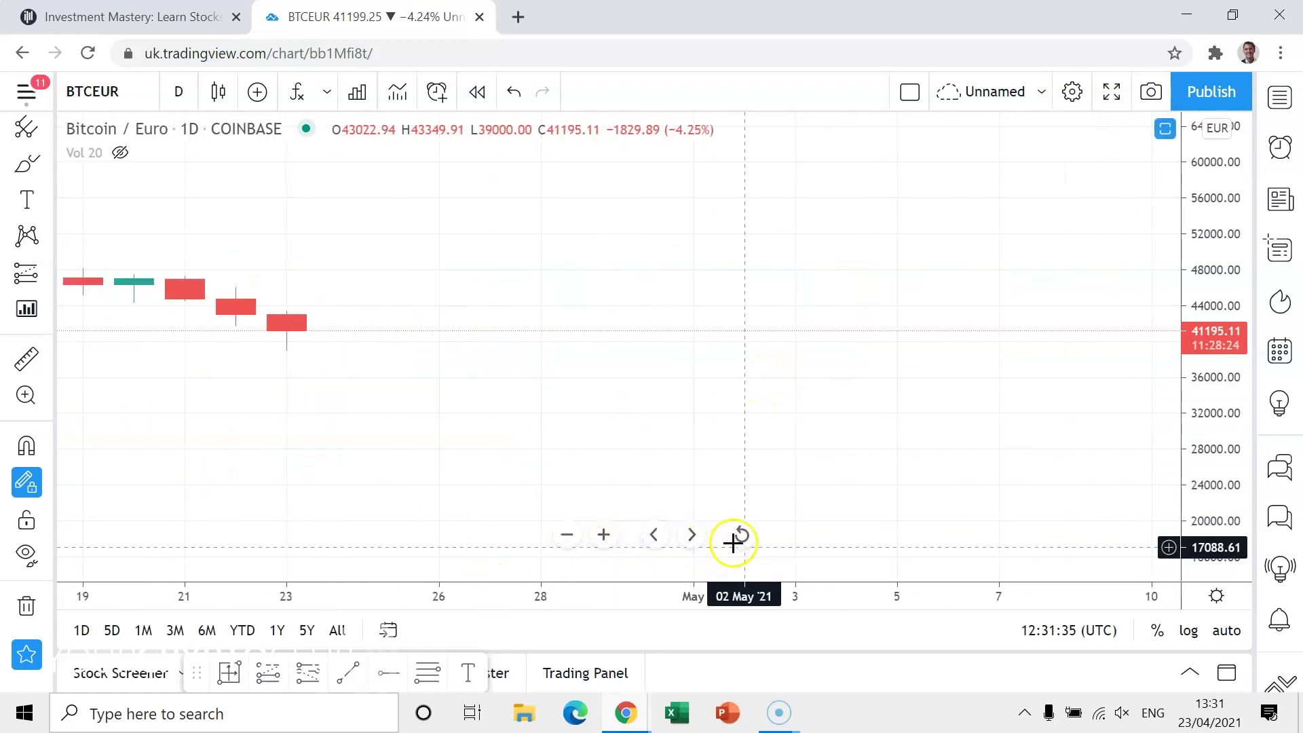
left_click(744, 535)
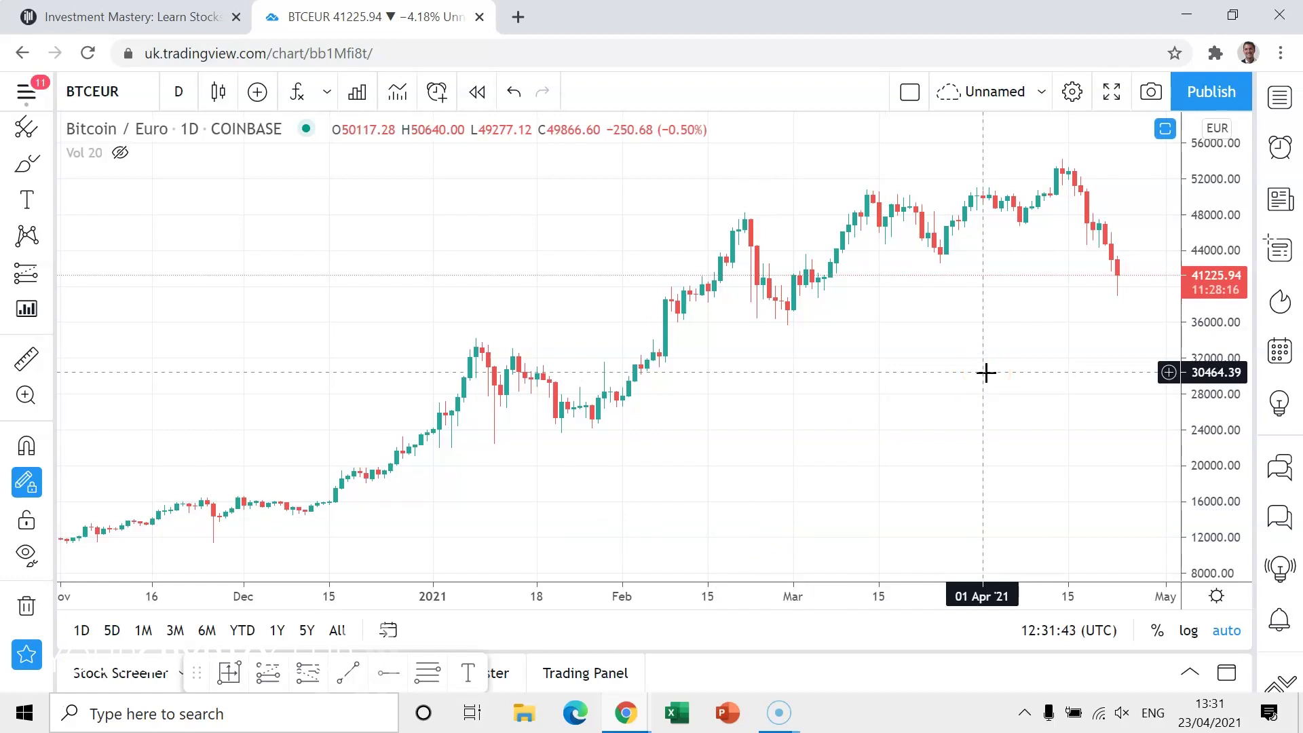
Step: Rescale the chart's time axis to start around October, and stretch and compress its price axis
left_click(636, 599)
left_click_drag(635, 597, 719, 605)
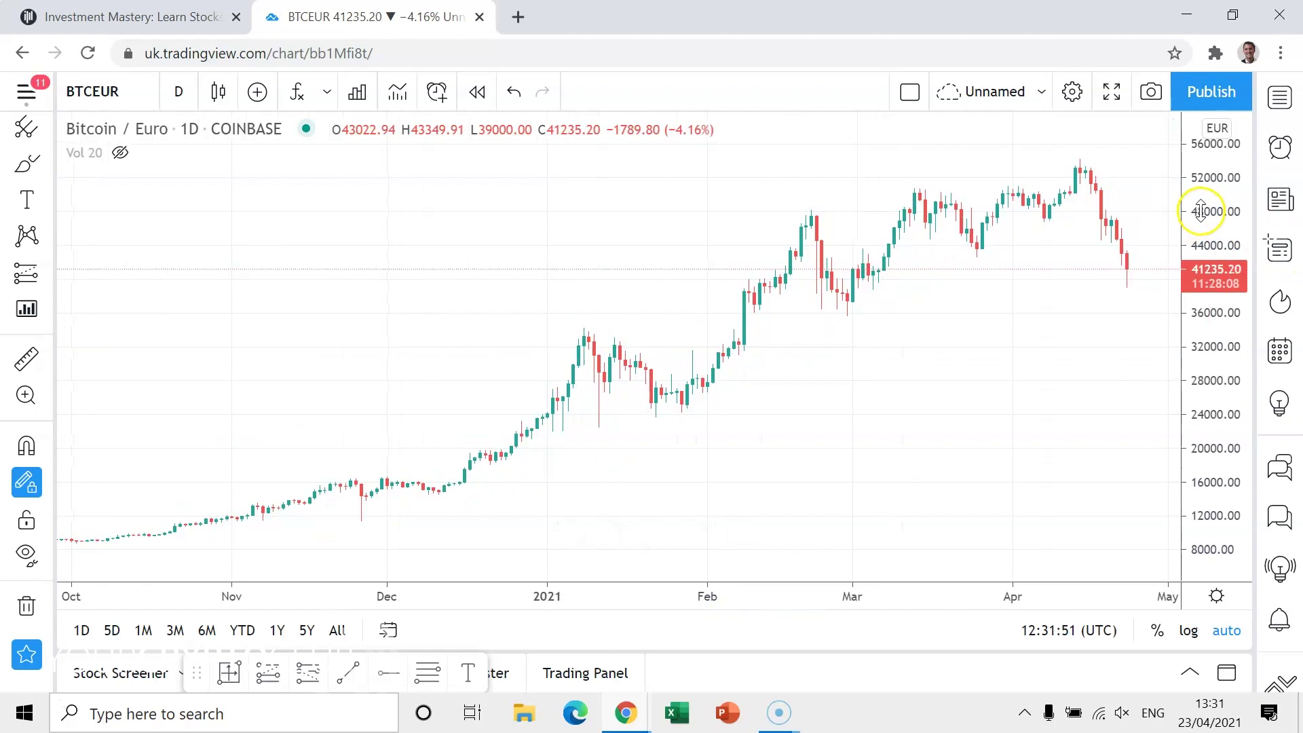
left_click_drag(1200, 211, 1198, 292)
left_click_drag(1201, 383, 1201, 325)
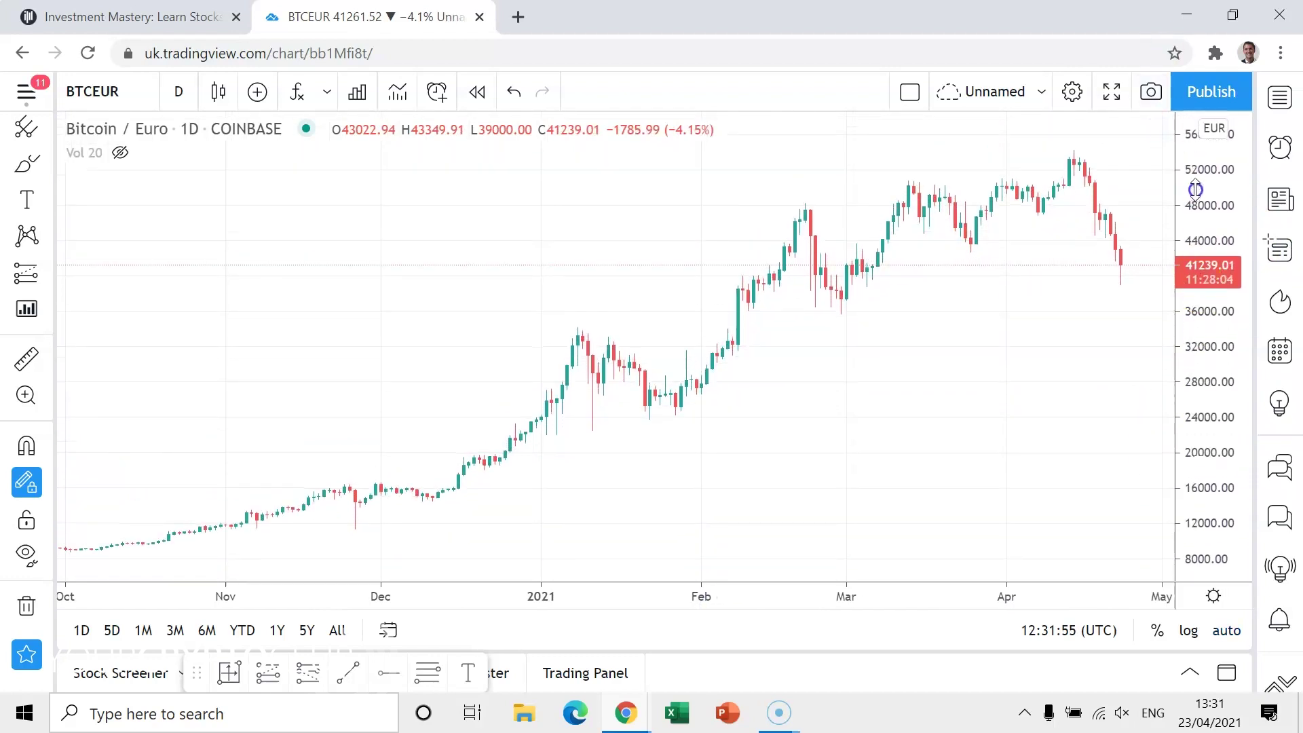
Step: Reposition the BTCEUR candles and zoom in on the period from late January to early May
left_click_drag(1027, 316, 945, 352)
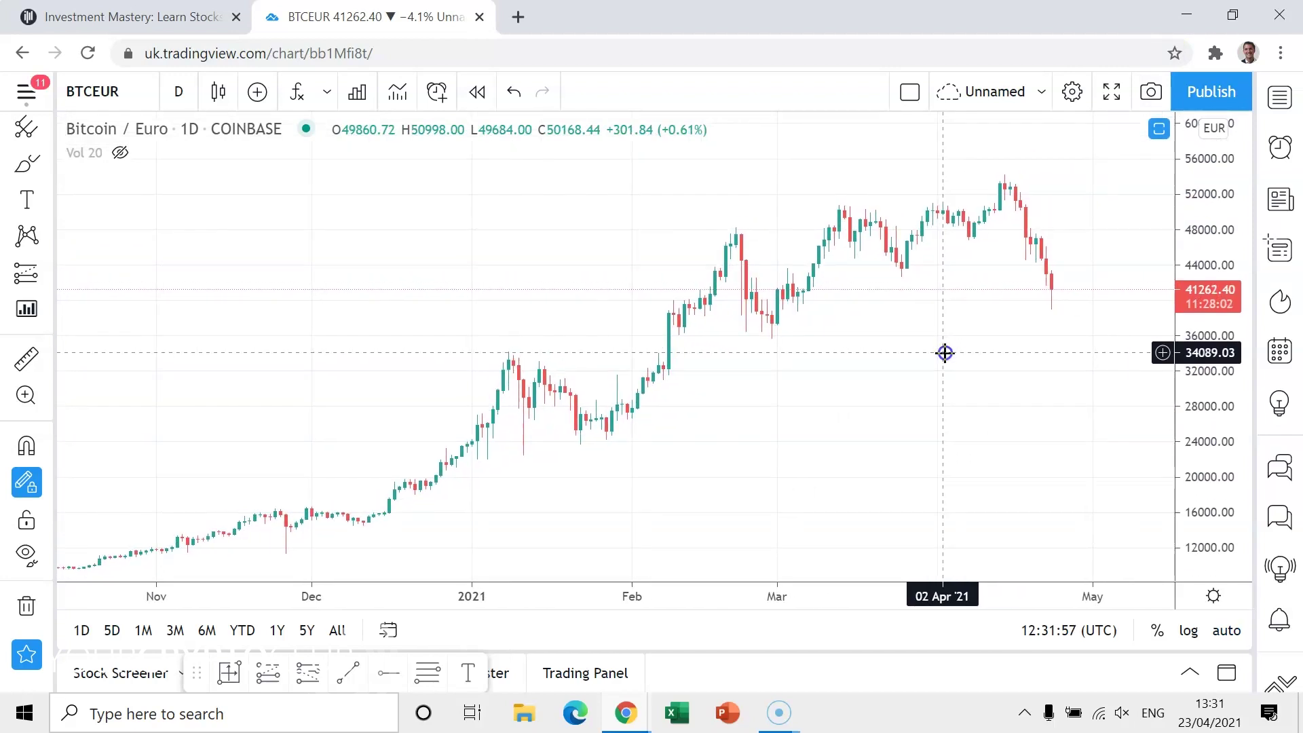
scroll(945, 352, "up", 3)
left_click(741, 444)
left_click_drag(741, 443, 767, 444)
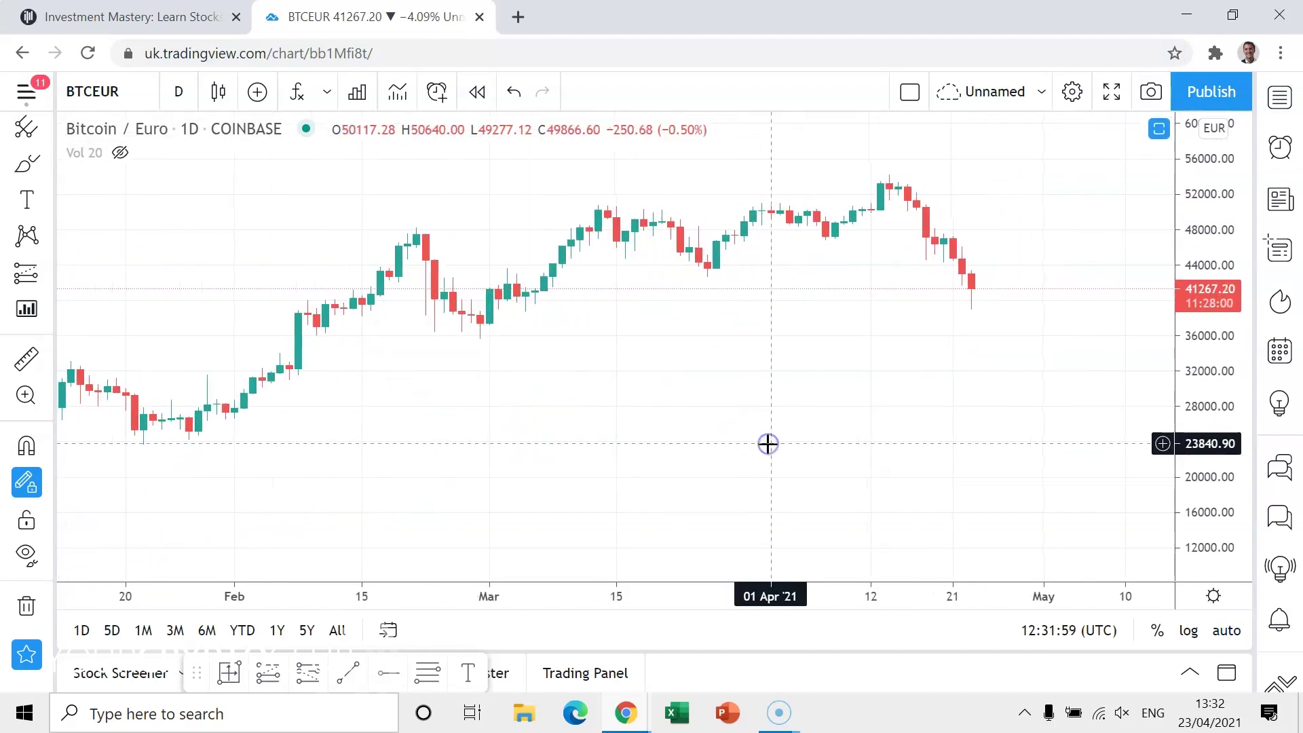